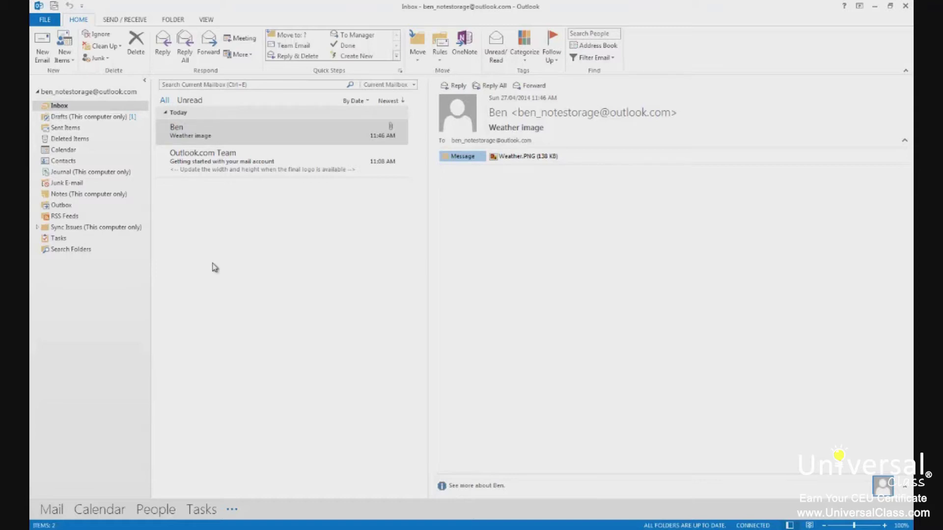
- Create a new email and insert the default calendar availability, accepting the empty-calendar prompt
click(42, 47)
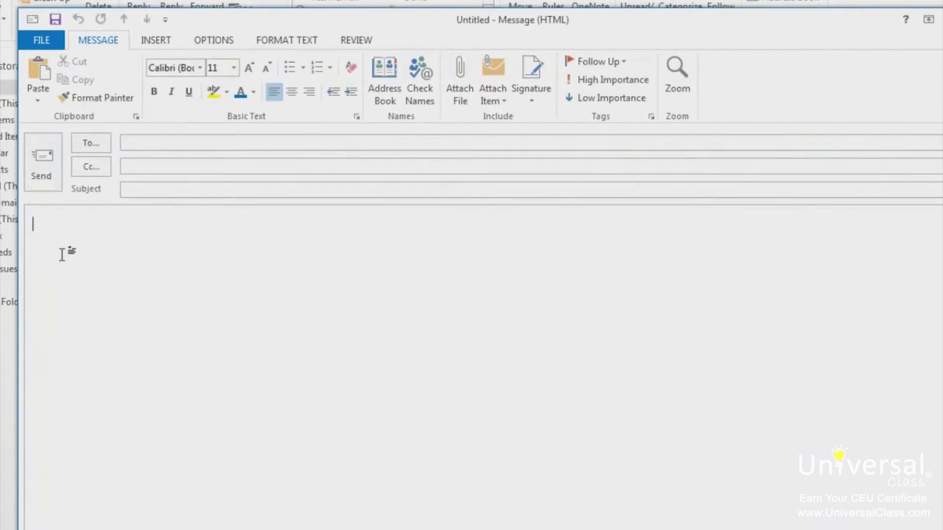
click(147, 44)
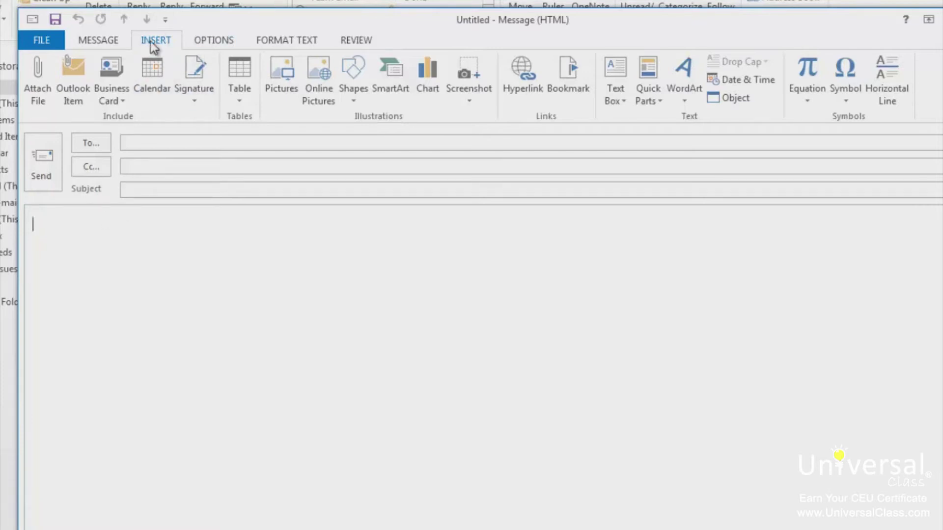
click(148, 68)
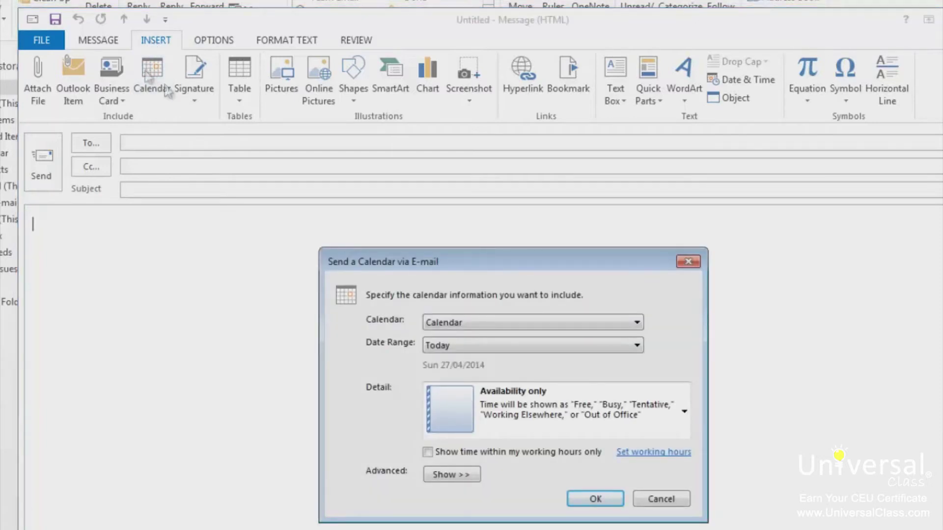
click(596, 499)
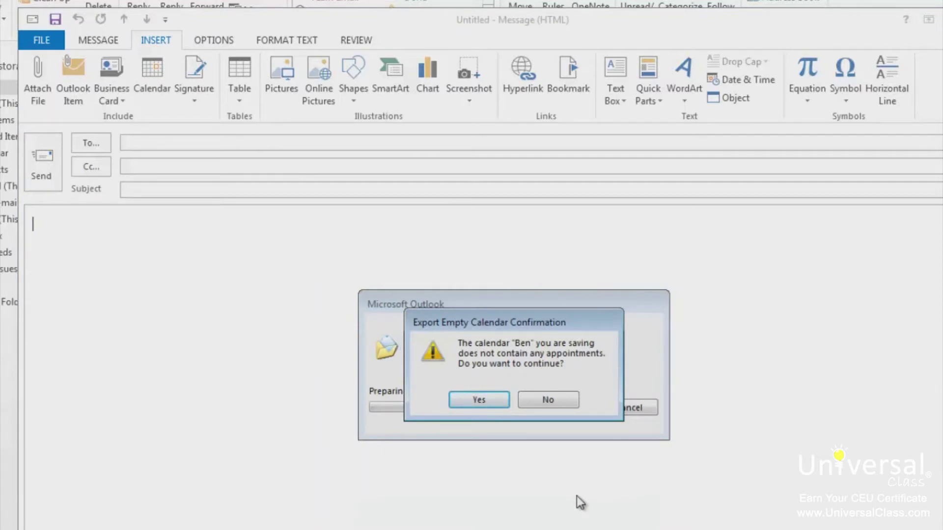
click(475, 402)
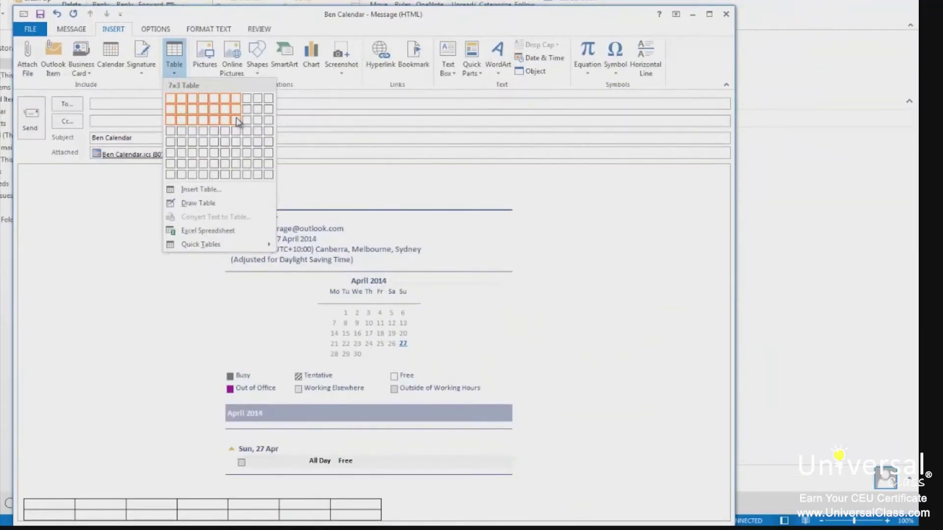
- Insert a 7-column by 3-row table beneath the April 2014 calendar
click(237, 121)
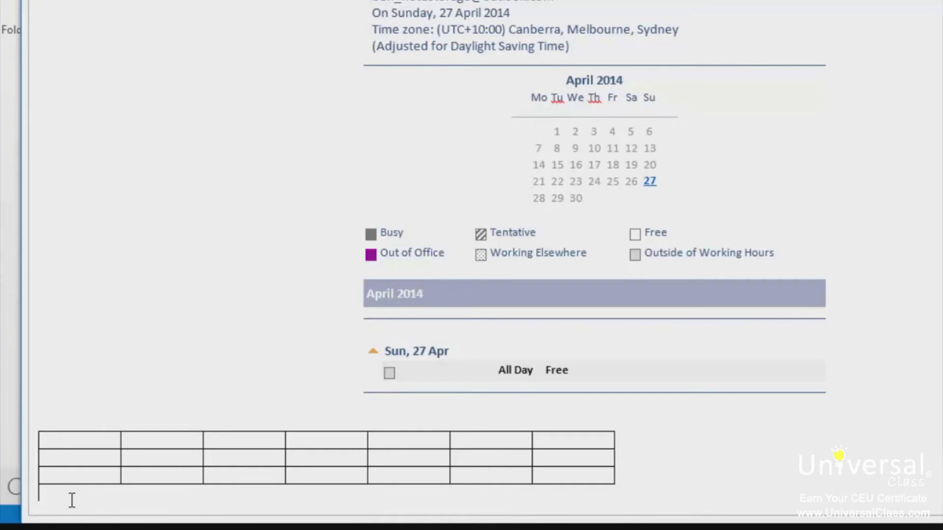
scroll(72, 500, down, 1)
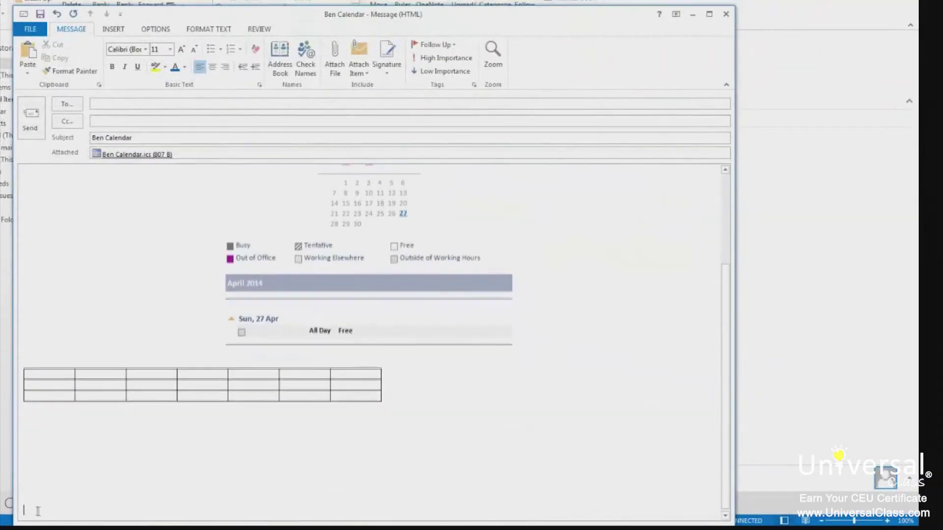
click(27, 435)
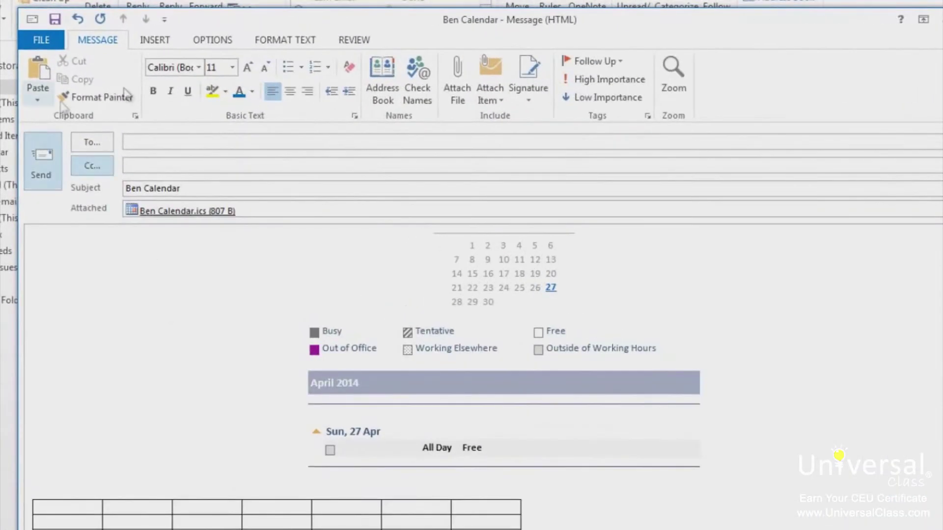
- Insert a 5-column, 2-row table through the Insert Table dialog
click(157, 39)
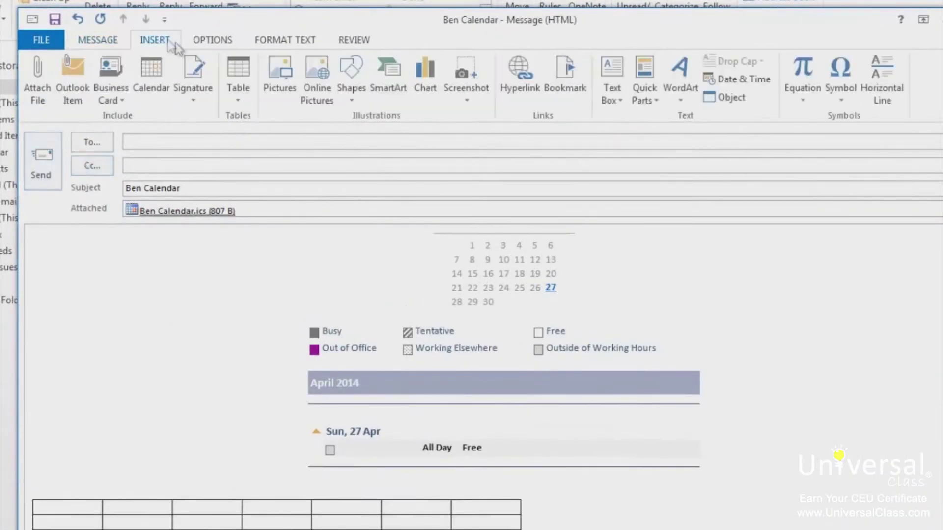
click(235, 75)
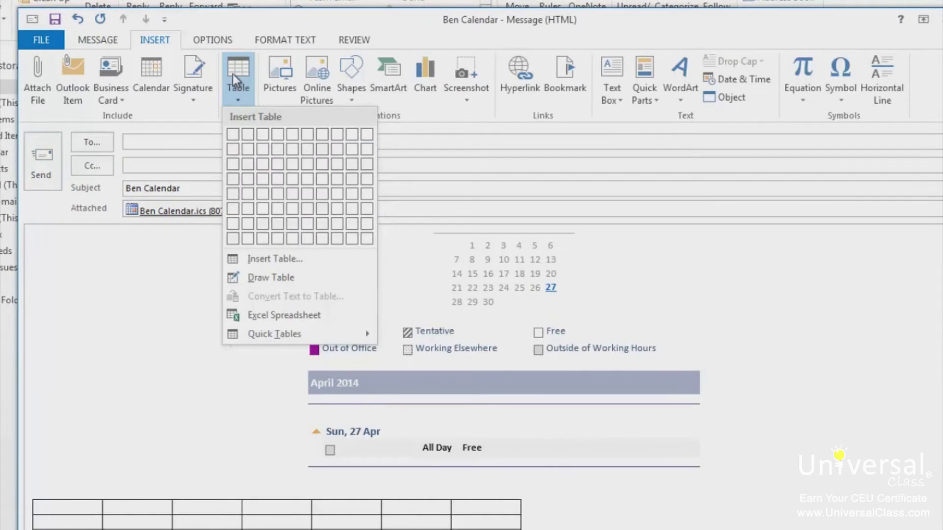
click(279, 260)
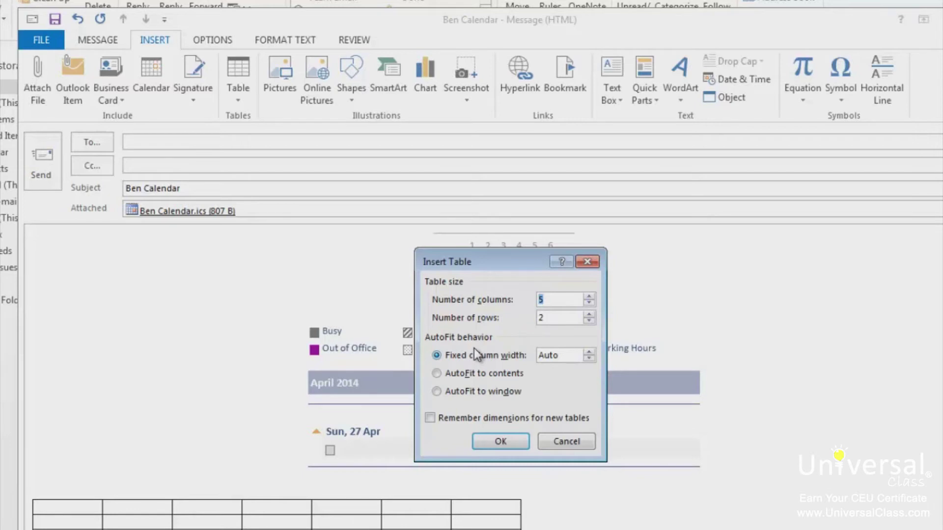
click(497, 443)
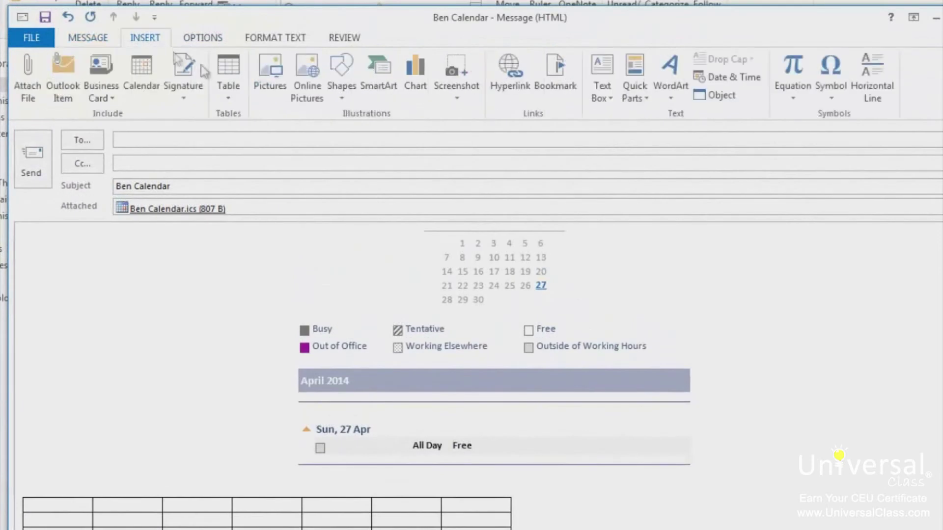
- Draw a table with two side-by-side cells below the 5-by-2 table
click(229, 74)
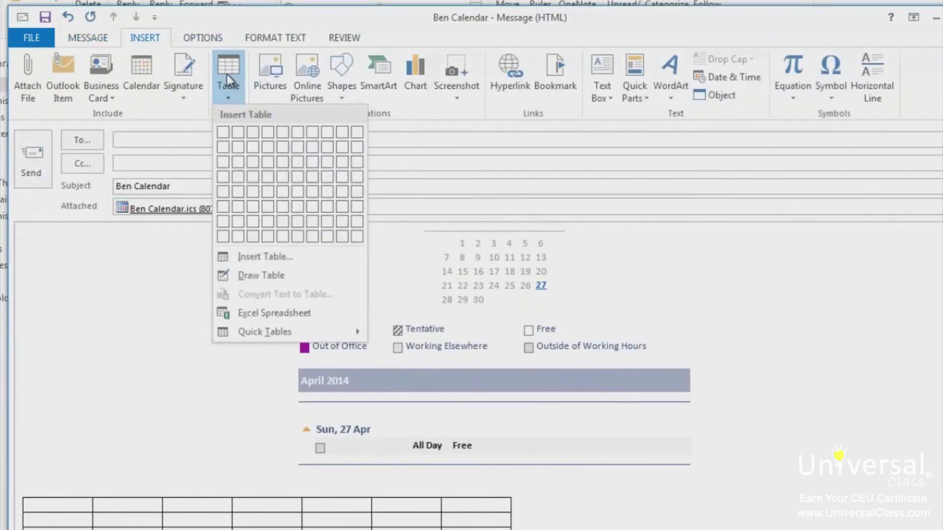
click(278, 278)
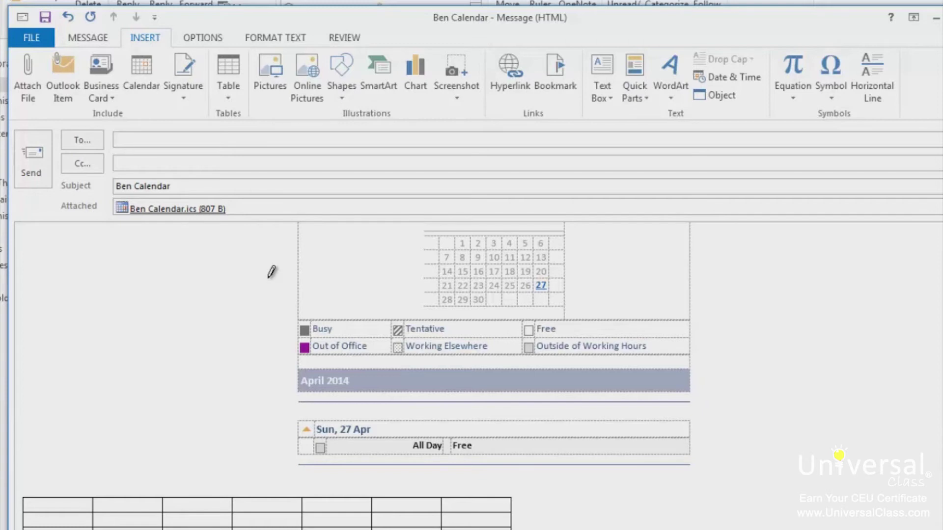
scroll(256, 442, down, 1)
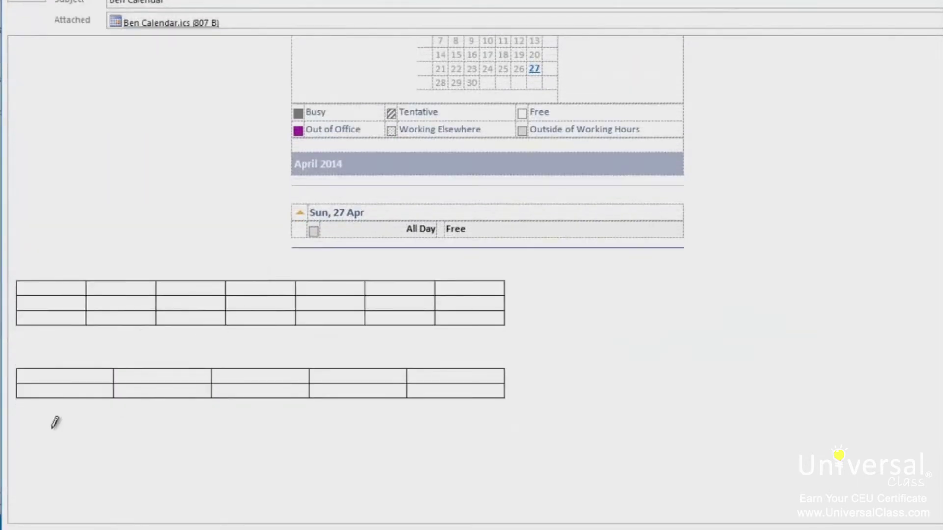
mouse_move(31, 428)
mouse_down()
mouse_move(142, 431)
mouse_move(160, 464)
mouse_move(143, 471)
mouse_up()
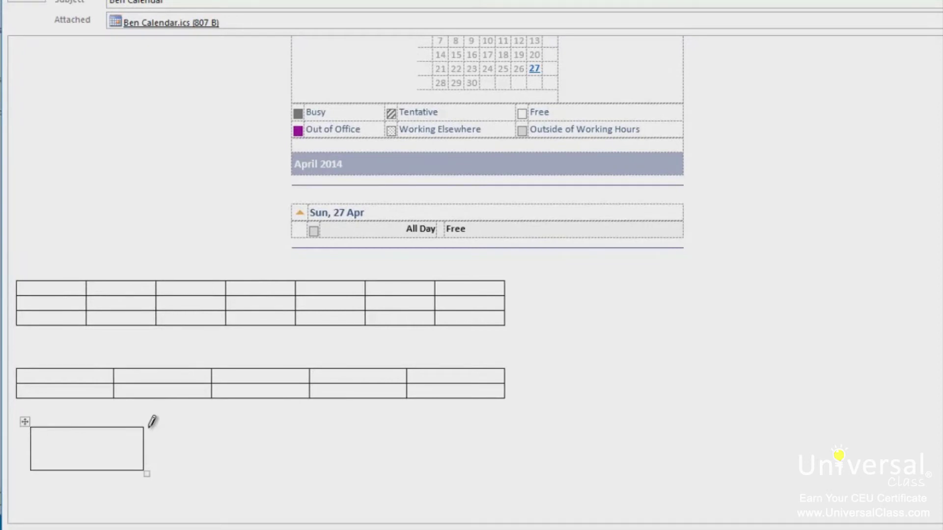
drag(145, 429, 236, 473)
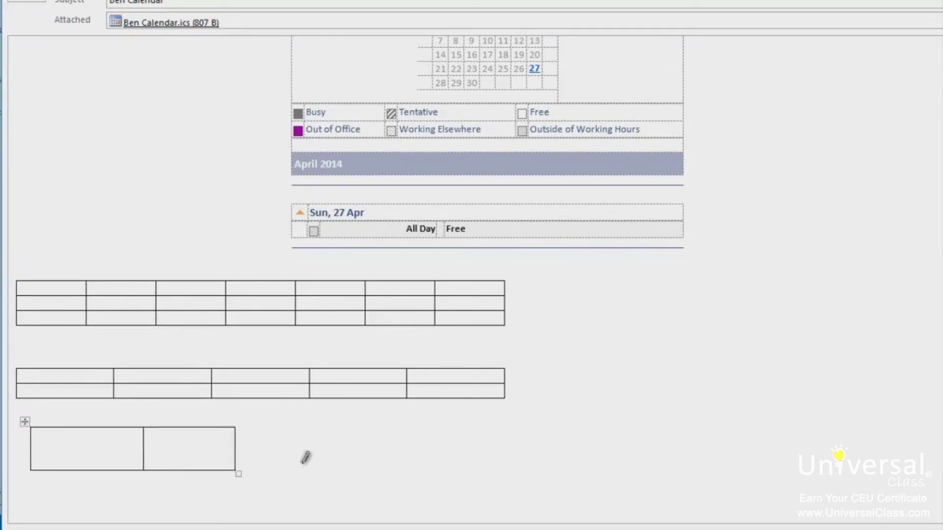
key(Escape)
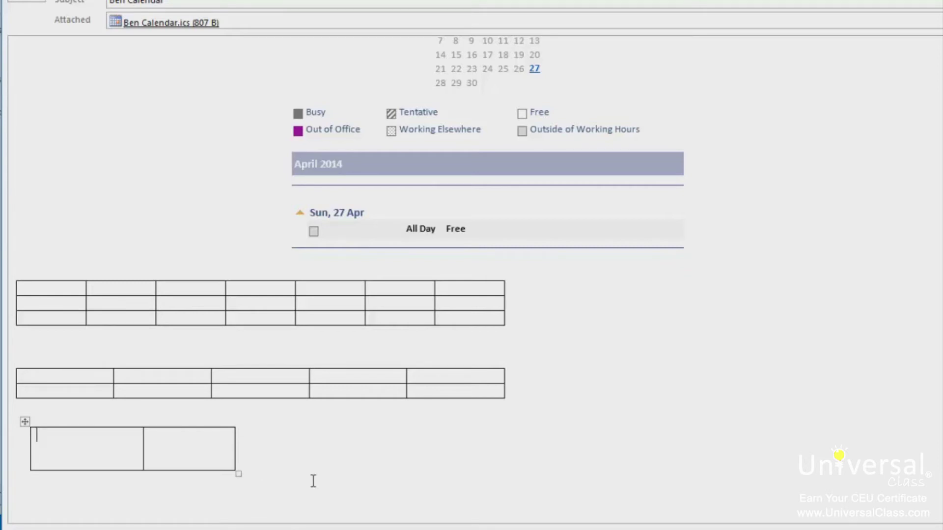
- Type 'Item' in the top-left cell of the 7-column table
click(50, 289)
text(Item)
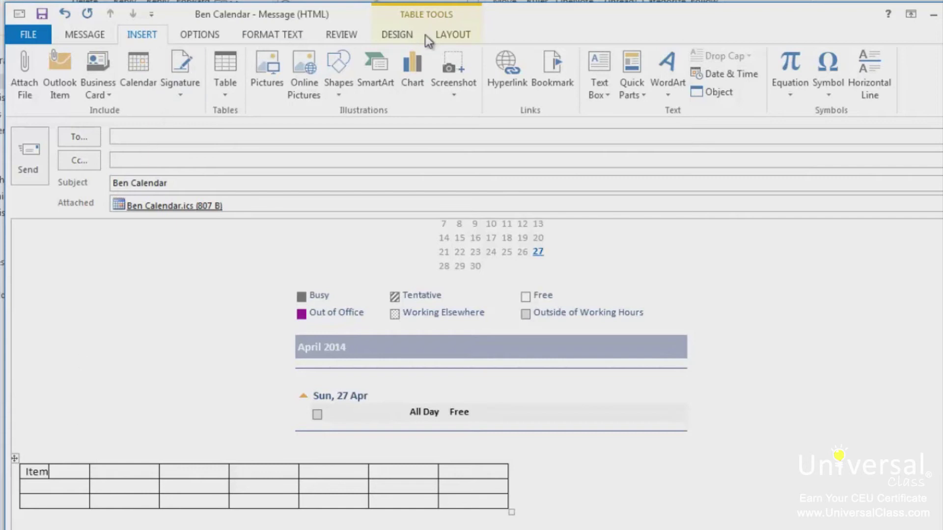
- Show the Table Tools Design options with Table Styles and borders for the Item table
click(449, 35)
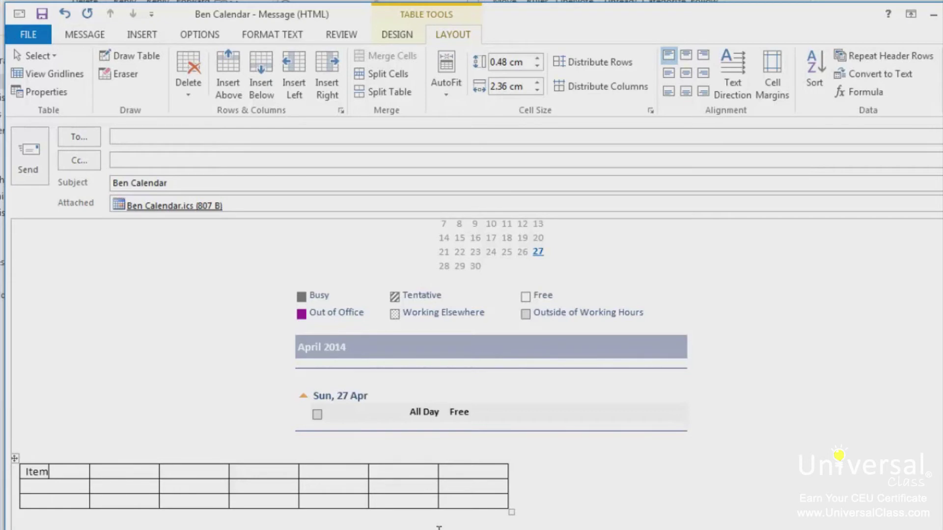
click(389, 36)
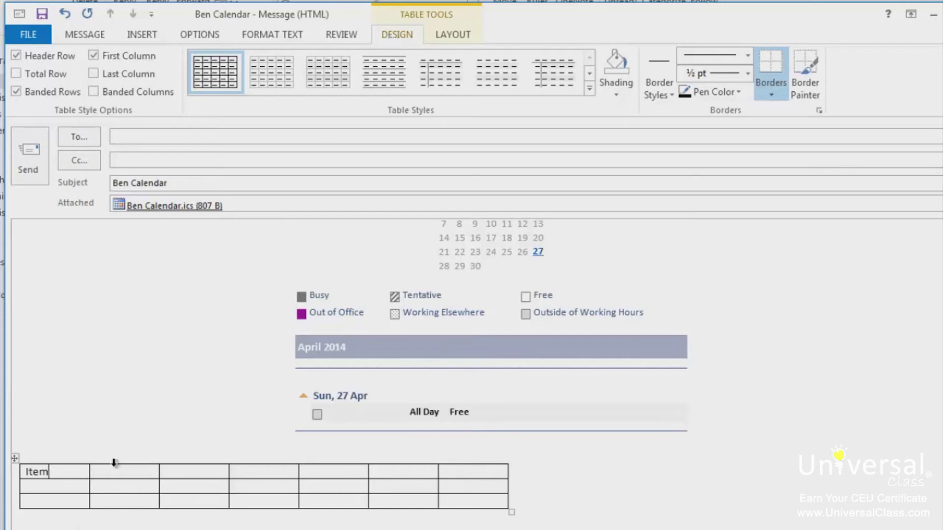
- Enter headings One, Two, Three, Four, Five, Six across the header row after Item
text(One	Two	Three	Four	Five	Six)
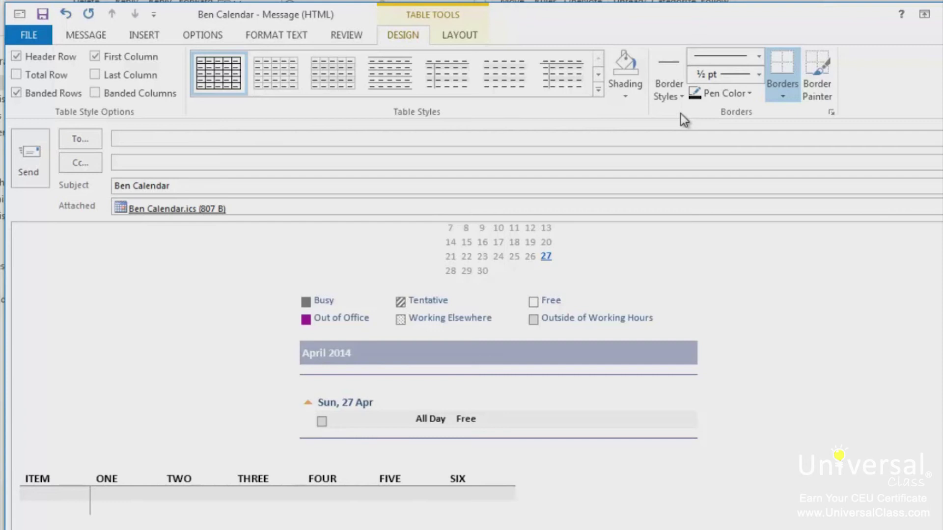
- View the 7-by-3 table's Layout settings, then return to its Design options
click(457, 35)
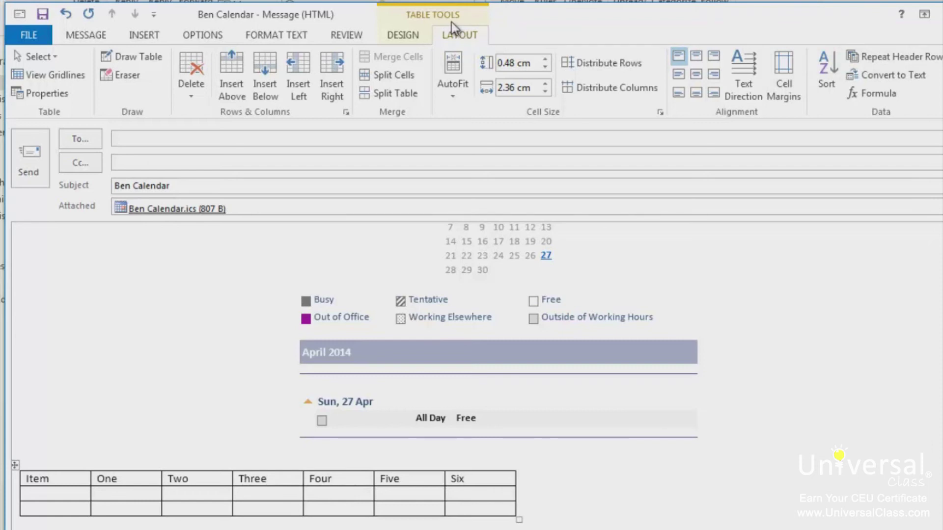
click(410, 36)
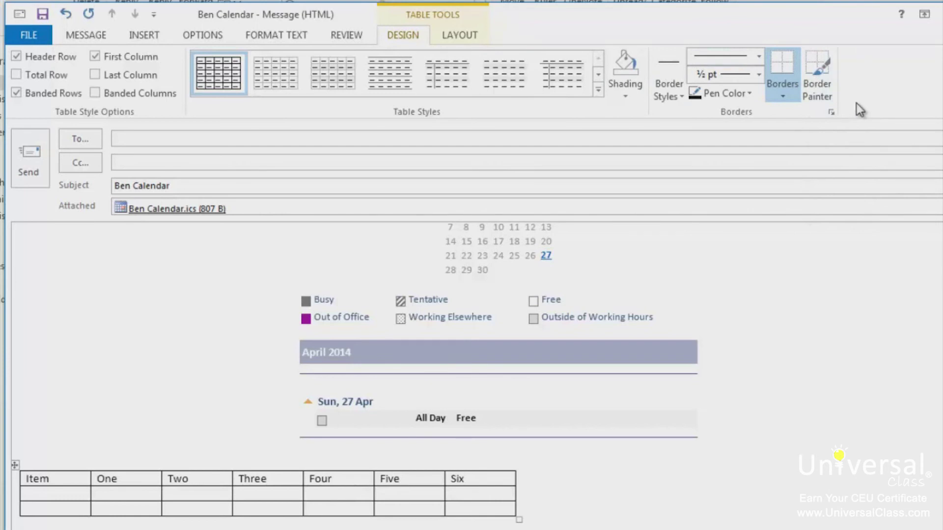
- Turn on Border Painter and expand the Border Styles gallery
click(824, 100)
click(670, 99)
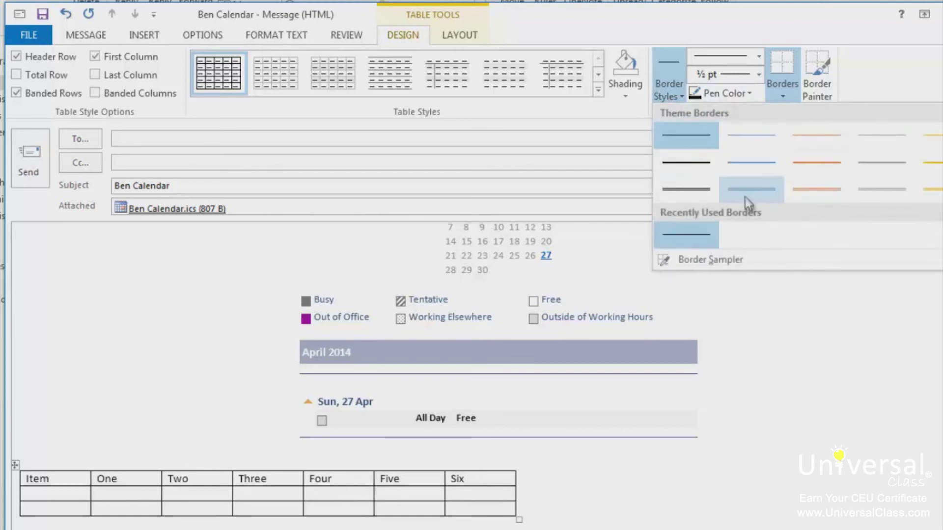
- Sample the April 2014 bar's No Border style and erase the second table's last-column divider
click(761, 258)
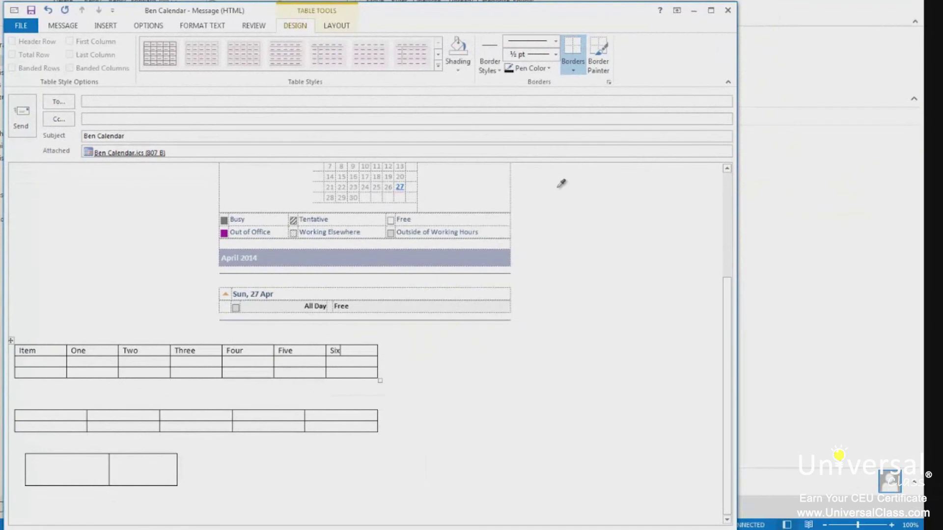
click(363, 265)
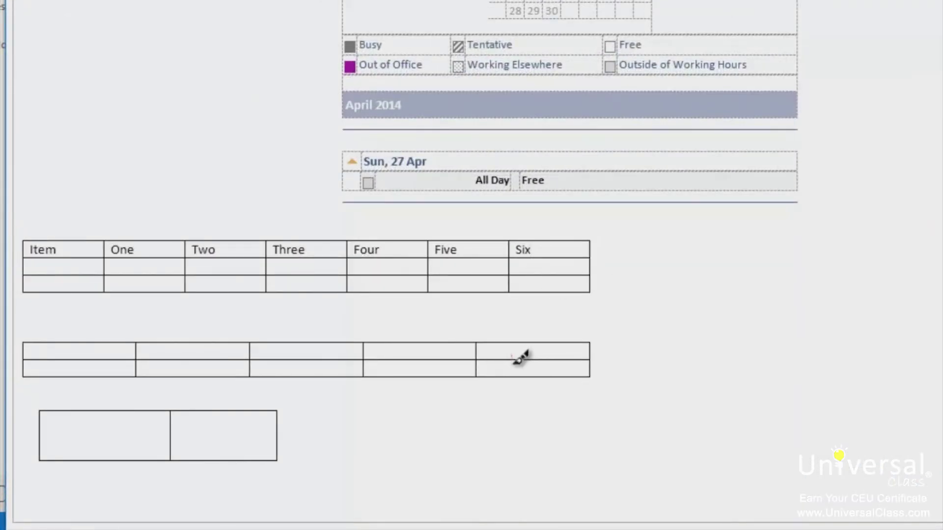
mouse_move(512, 354)
mouse_down()
mouse_move(513, 368)
mouse_move(543, 351)
mouse_up()
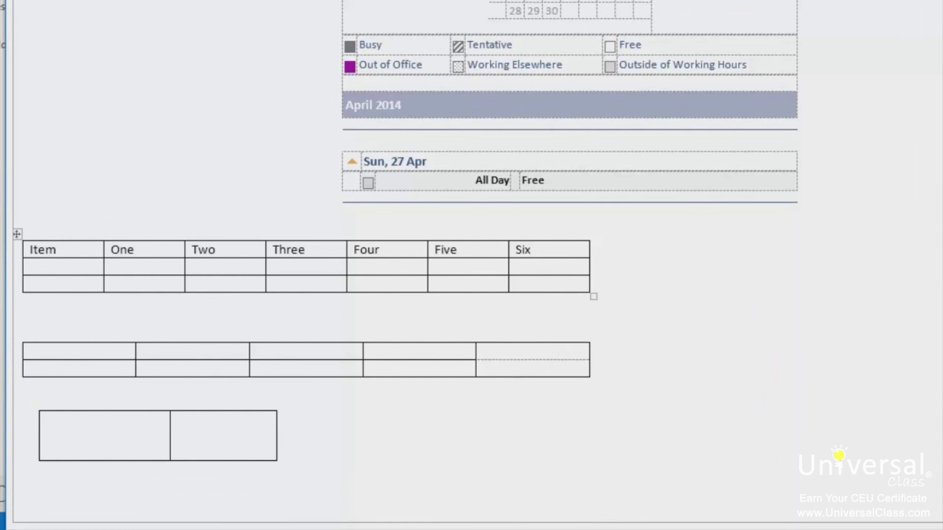
key(Escape)
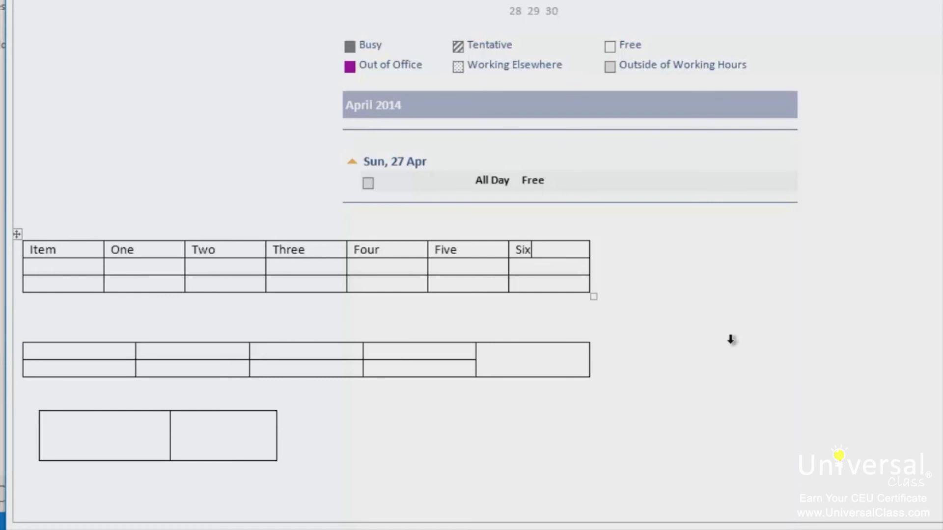
click(730, 339)
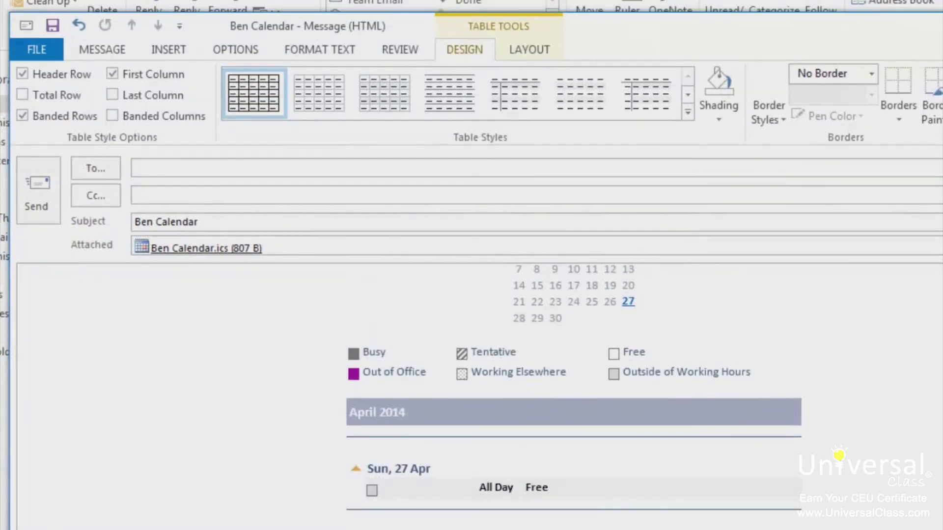
- Draw a text box beside the first table and type 'Words here' in it
click(166, 50)
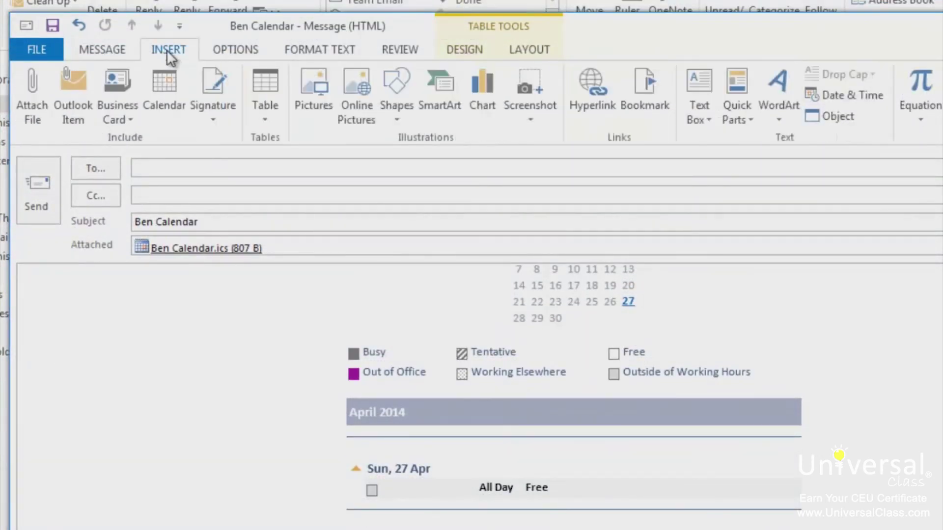
click(699, 113)
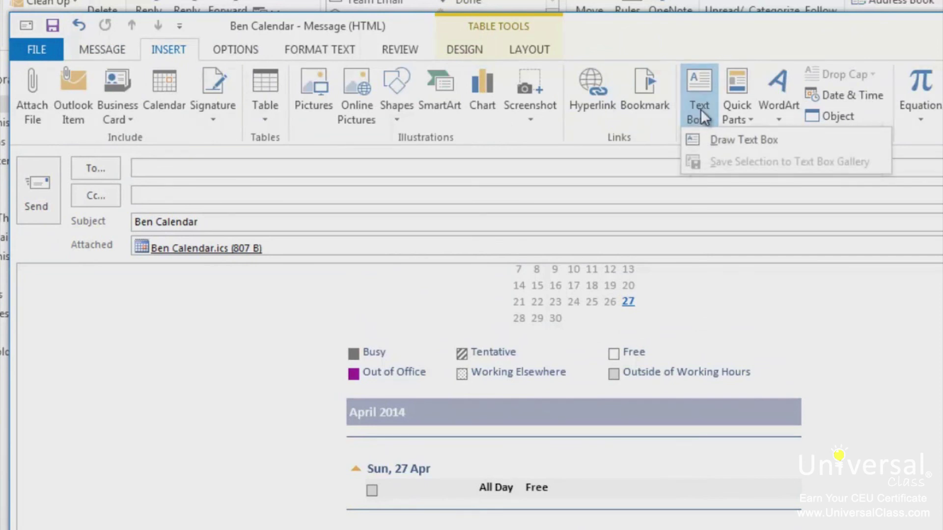
click(709, 136)
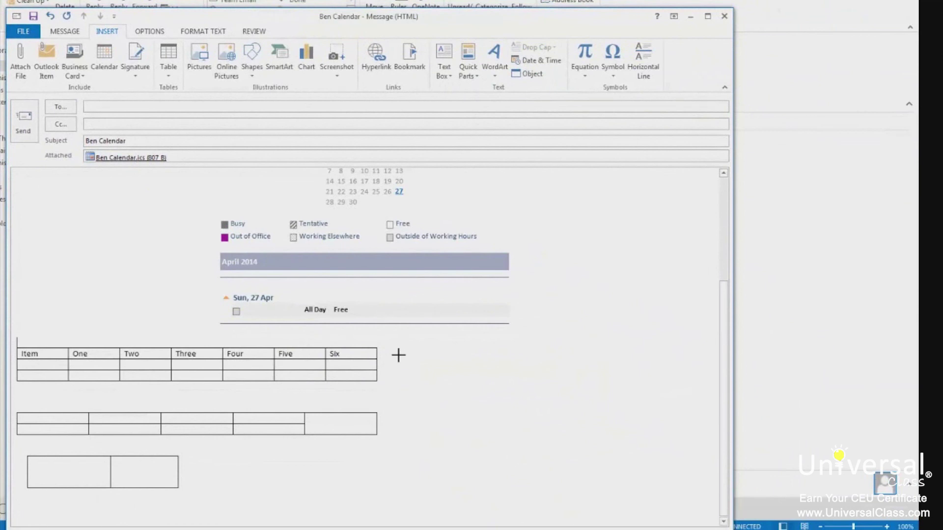
mouse_move(398, 355)
mouse_down()
mouse_move(565, 407)
mouse_move(581, 435)
mouse_up()
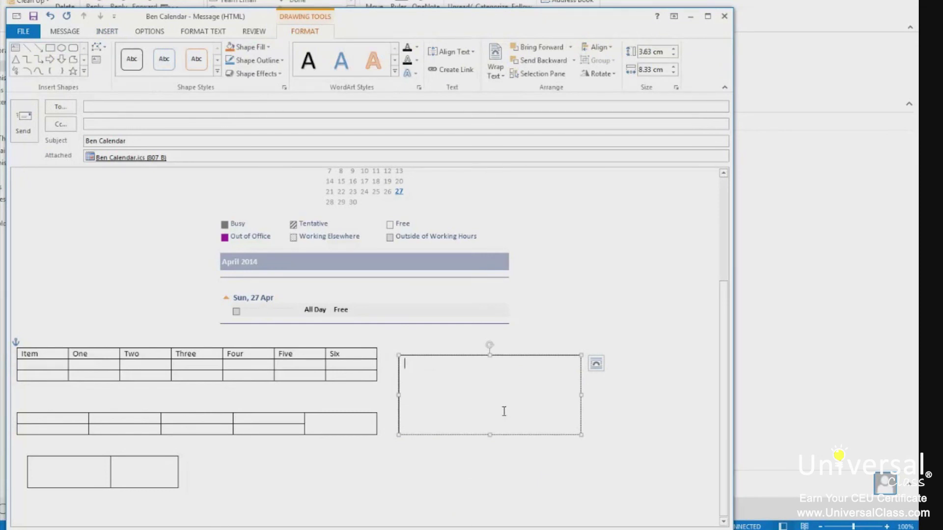
text(Words here)
click(66, 514)
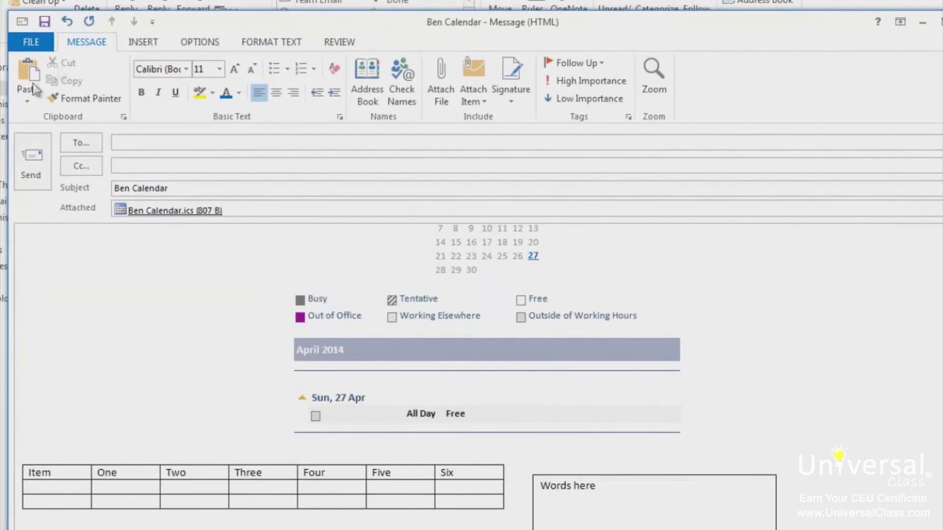
click(150, 43)
click(501, 105)
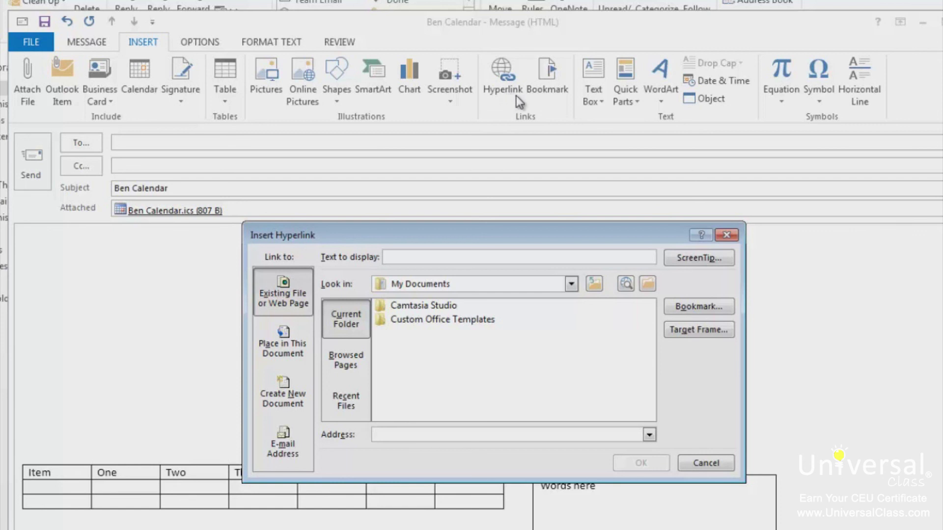
click(414, 256)
text(Click Here)
click(420, 435)
text(http://www.abc.com)
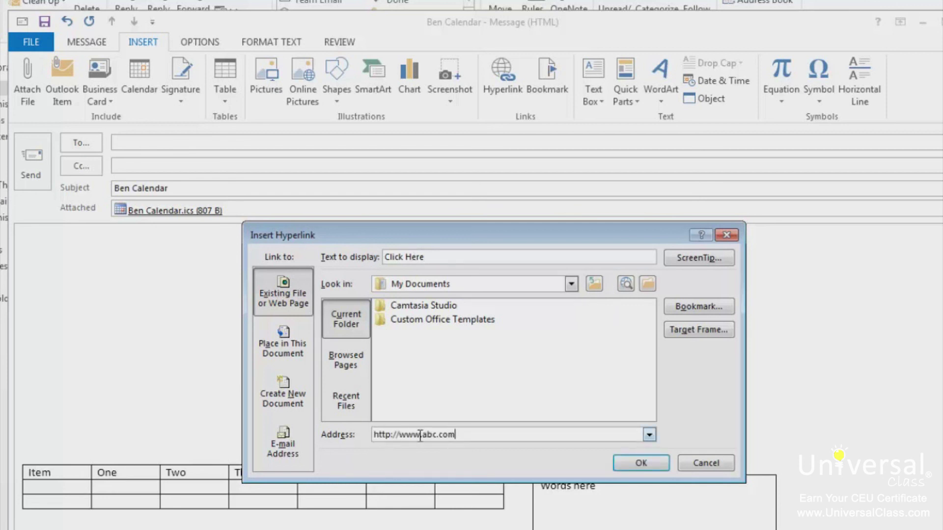
click(638, 463)
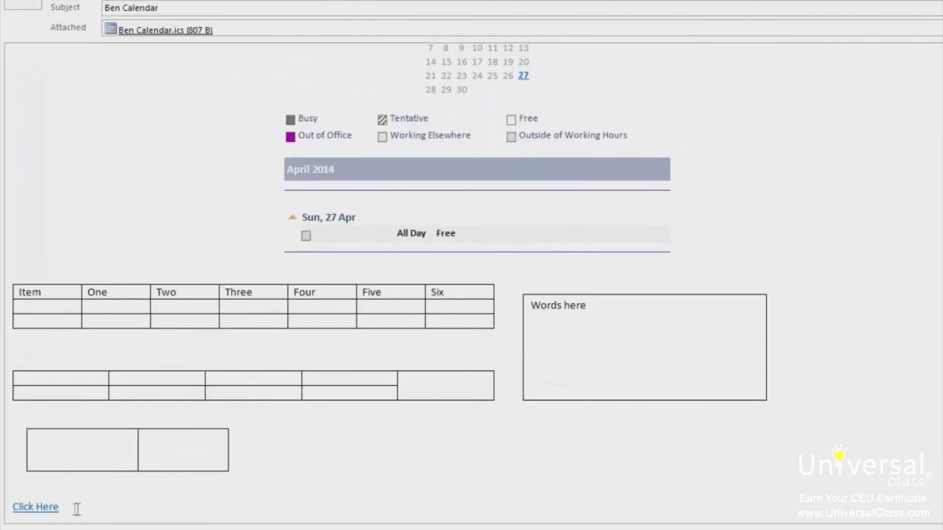
mouse_move(47, 506)
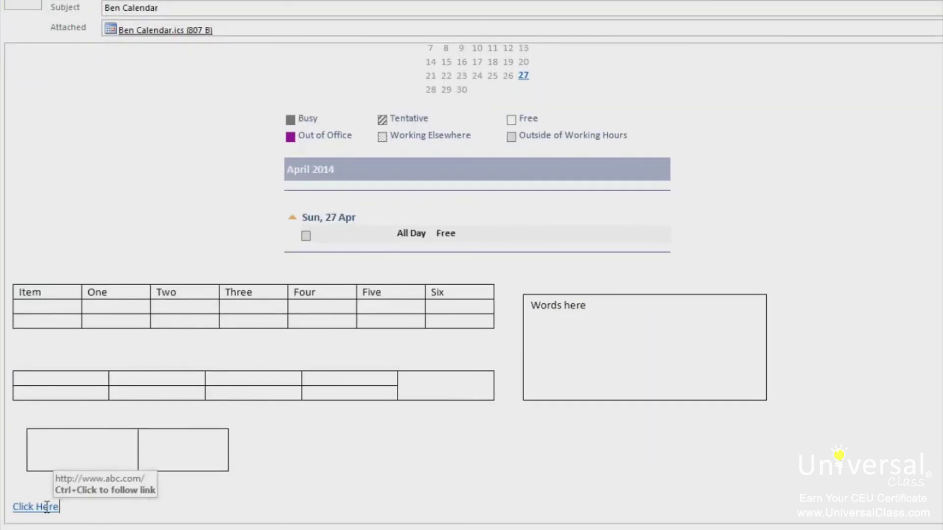